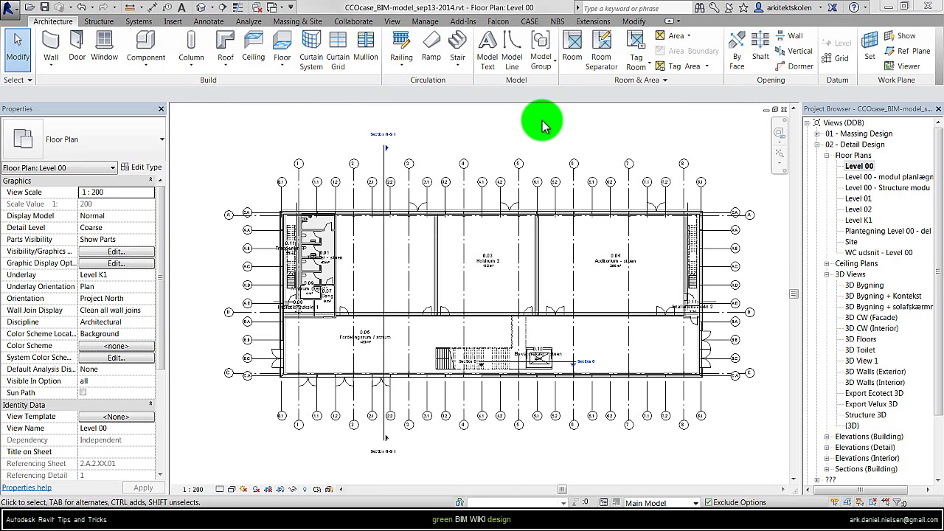
Set area and volume computations to Areas and Volumes, with room areas at wall finish.
{"action": "left_click", "coordinate": [639, 82]}
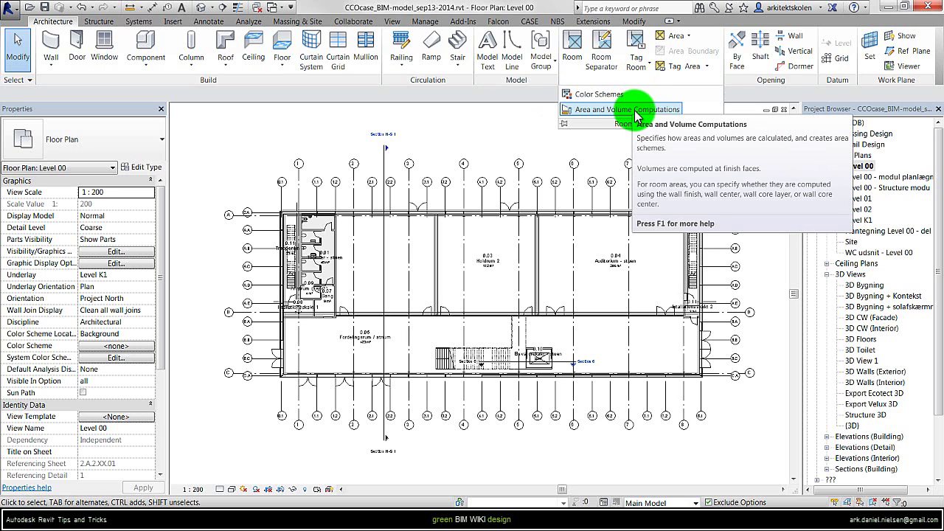
{"action": "left_click", "coordinate": [635, 113]}
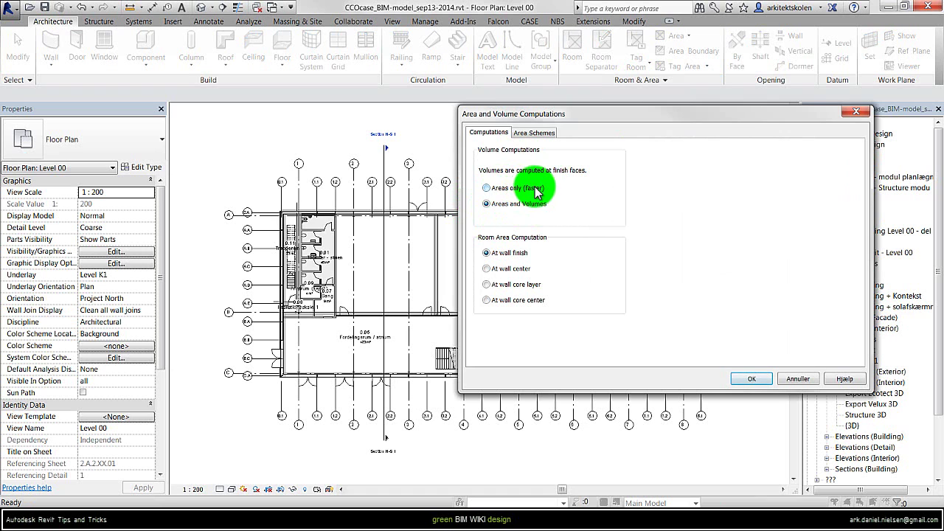
{"action": "left_click", "coordinate": [752, 379]}
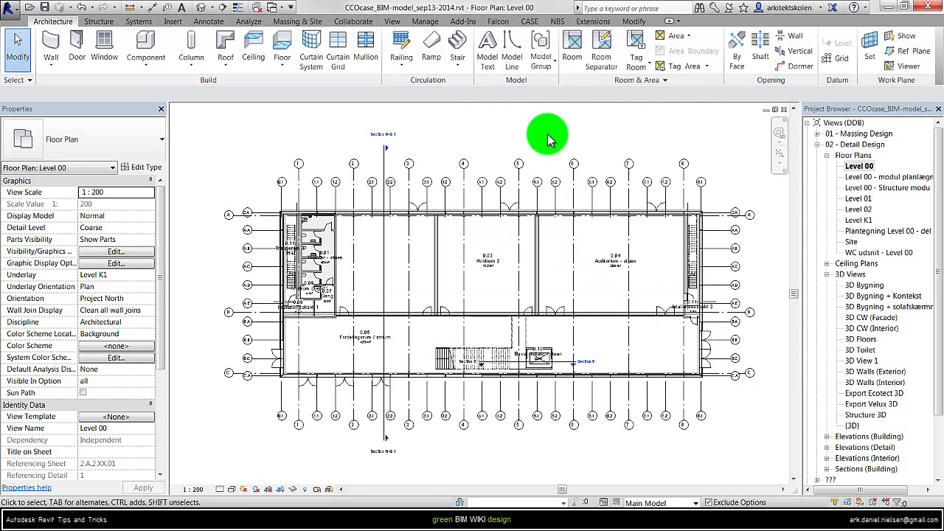
Place the Elevator skakt room in the empty Level 00 bay with upper limit Level 01 and offset 0.
{"action": "left_click", "coordinate": [574, 42]}
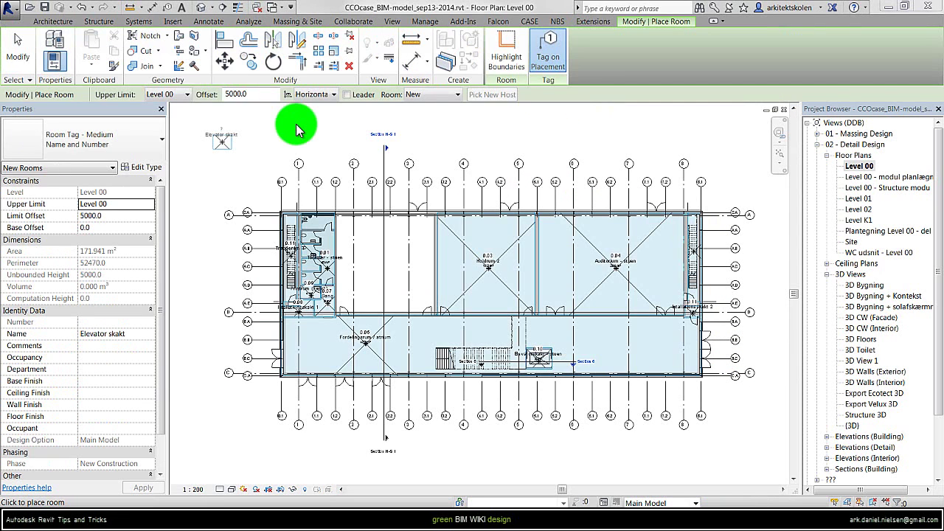
{"action": "left_click", "coordinate": [149, 206]}
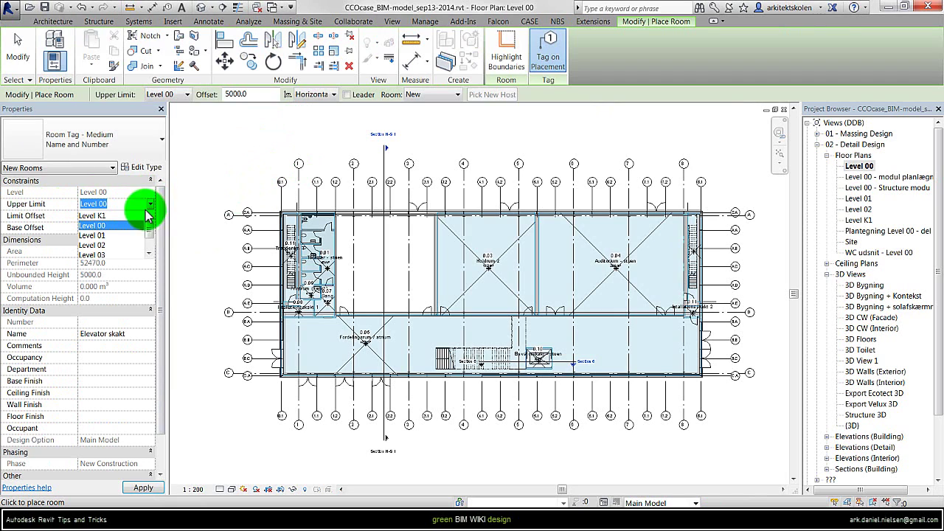
{"action": "left_click", "coordinate": [103, 237]}
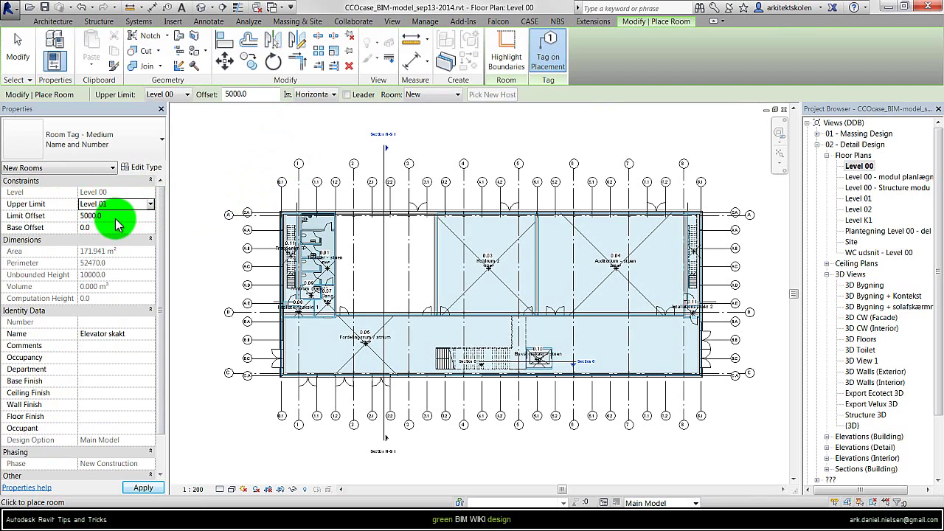
{"action": "left_click", "coordinate": [118, 215]}
{"action": "type", "text": "0"}
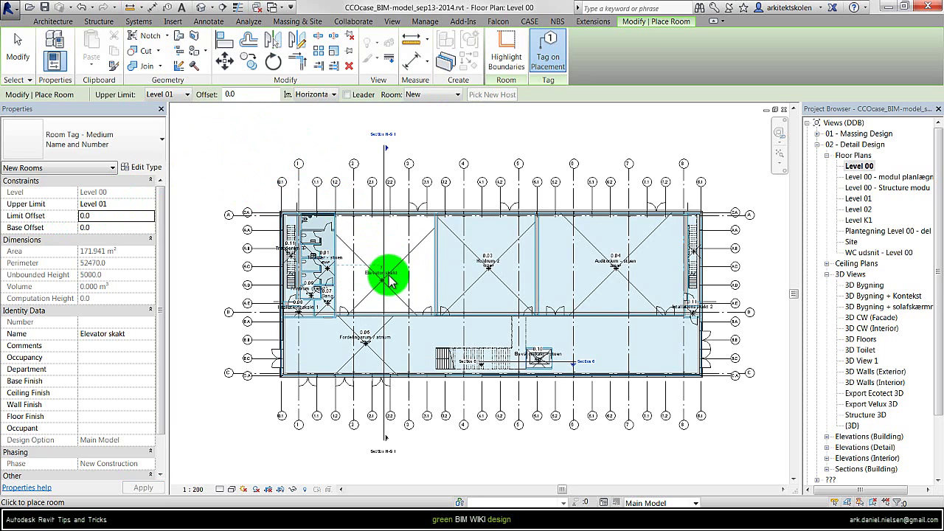
{"action": "left_click", "coordinate": [406, 267]}
{"action": "key", "text": "Escape"}
{"action": "key", "text": "Escape"}
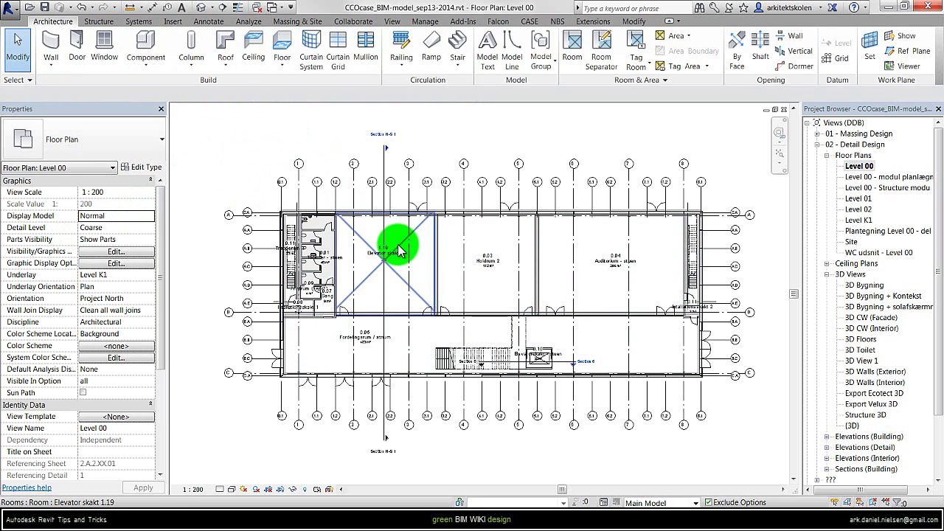
Open Section N-S 1 and turn on Interior Fill for Rooms in Visibility/Graphics.
{"action": "double_click", "coordinate": [387, 154]}
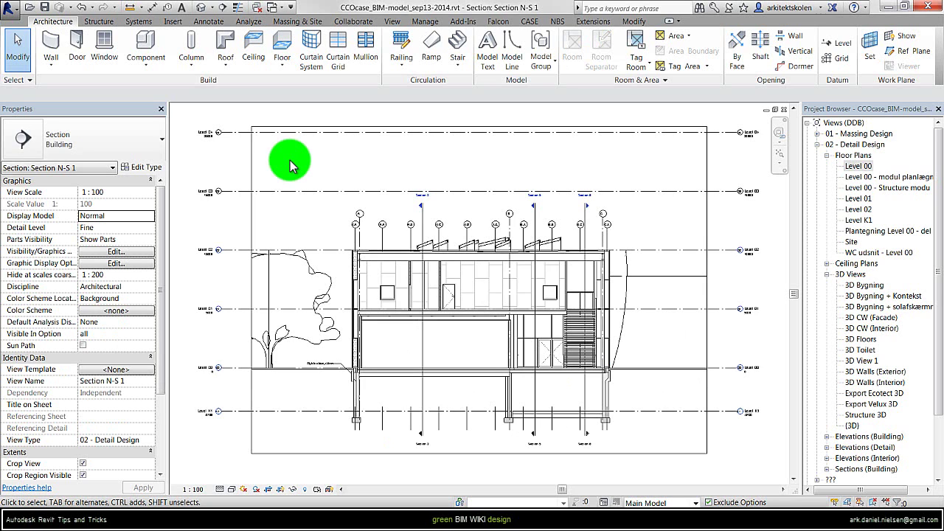
{"action": "key", "text": "v"}
{"action": "key", "text": "v"}
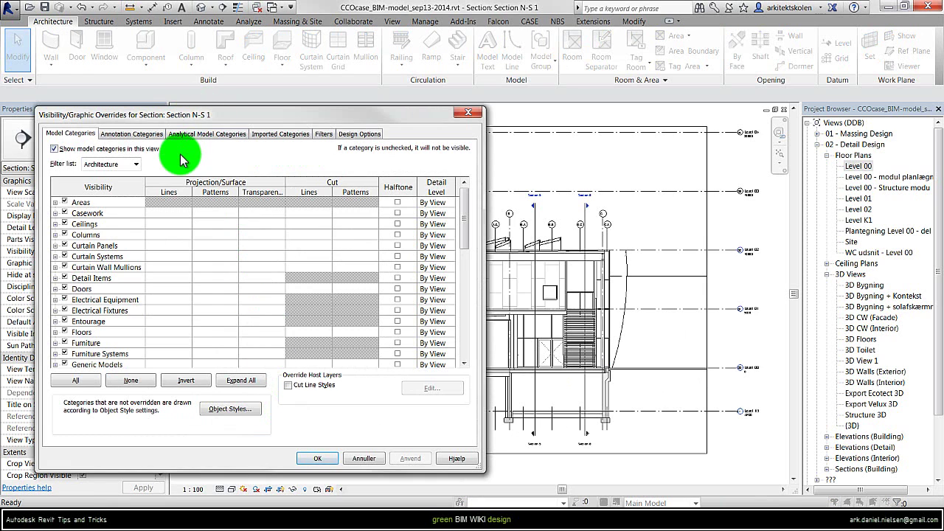
{"action": "left_click", "coordinate": [87, 309]}
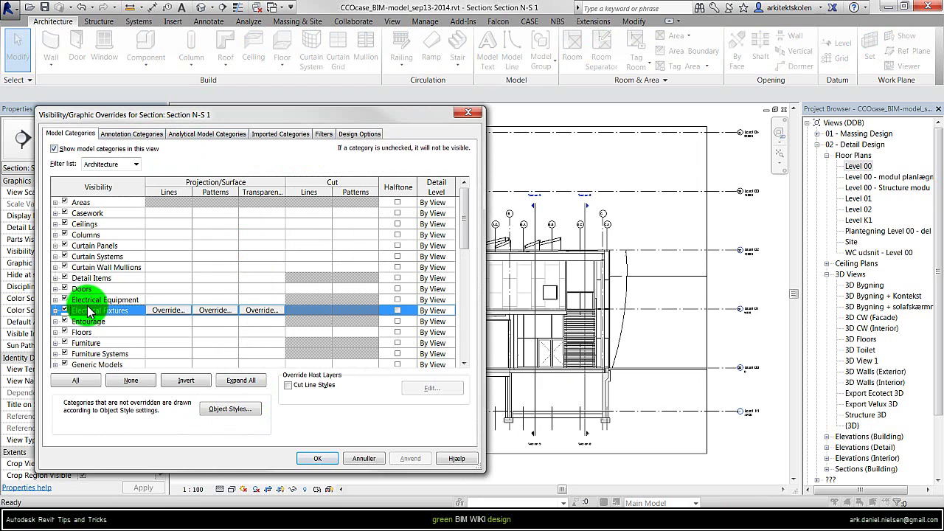
{"action": "key", "text": "r"}
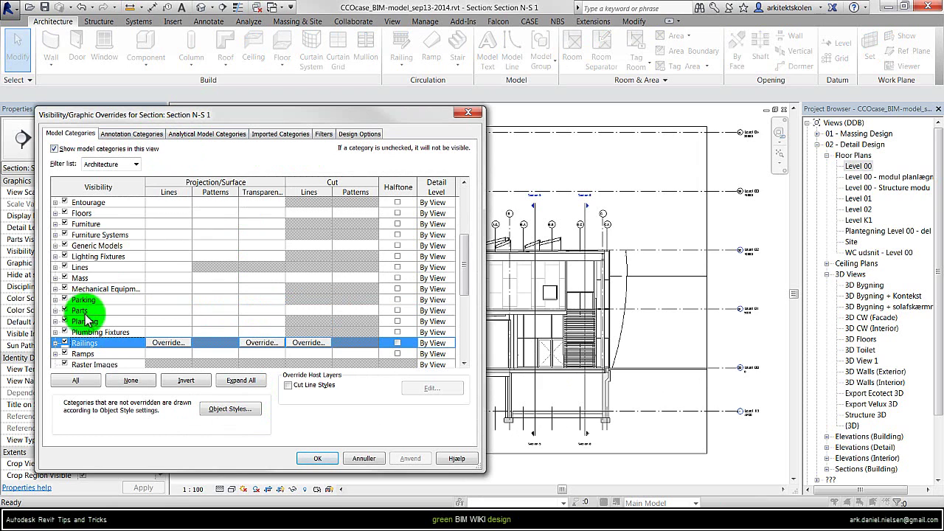
{"action": "scroll", "coordinate": [88, 354], "scroll_direction": "down", "scroll_amount": 2}
{"action": "left_click", "coordinate": [54, 321]}
{"action": "scroll", "coordinate": [76, 336], "scroll_direction": "down", "scroll_amount": 2}
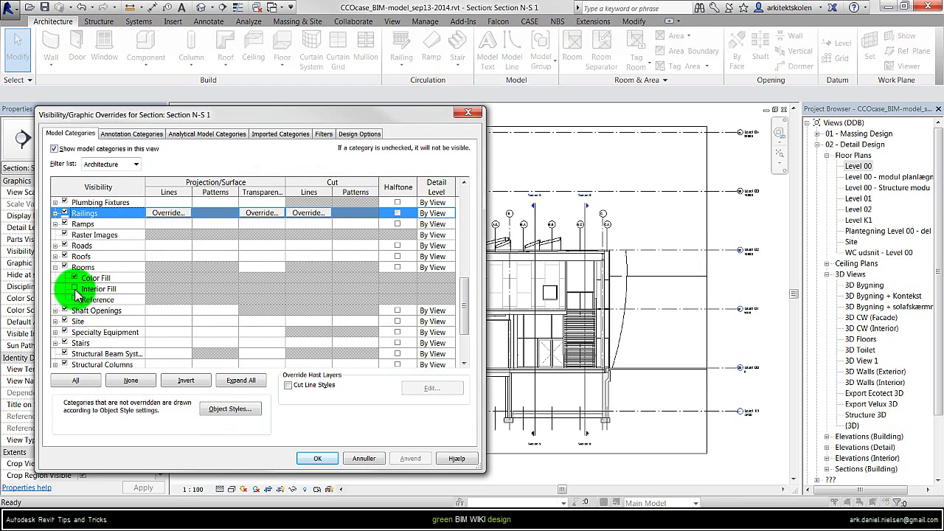
{"action": "left_click", "coordinate": [74, 289]}
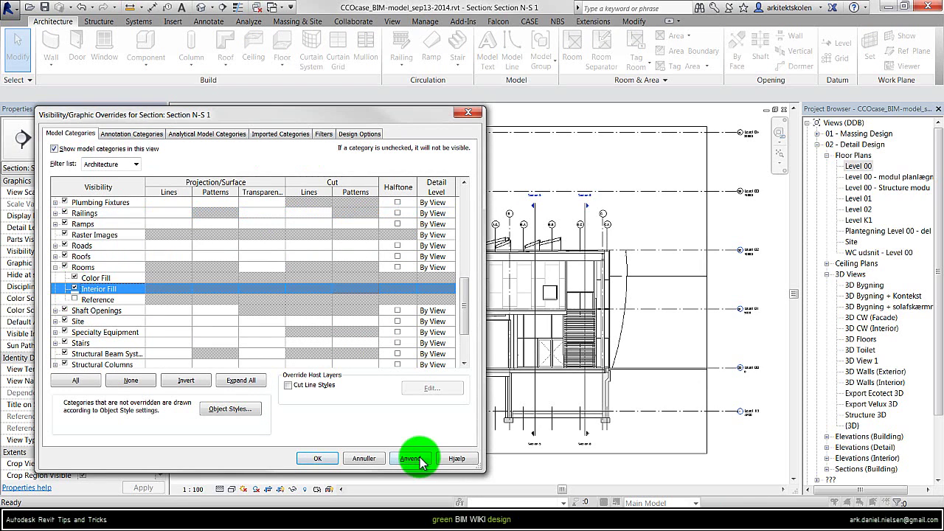
{"action": "left_click", "coordinate": [411, 459]}
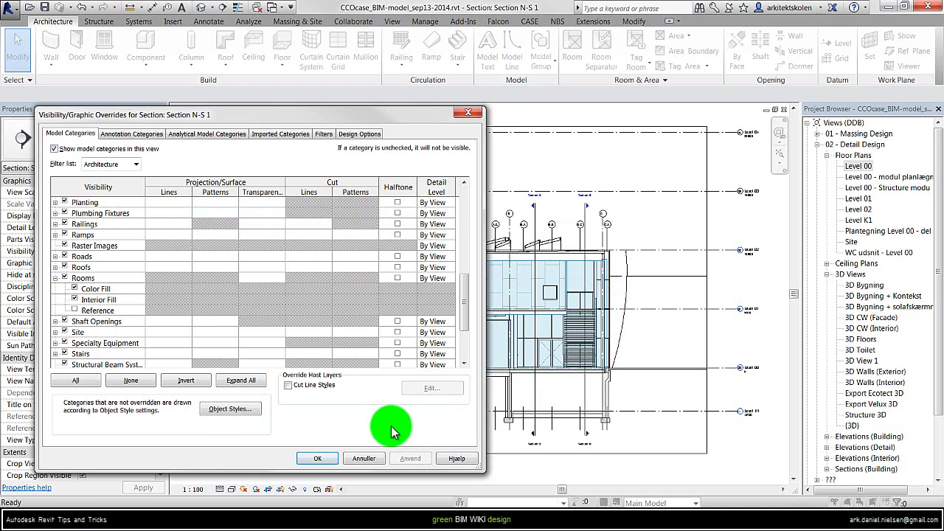
{"action": "left_click", "coordinate": [318, 458]}
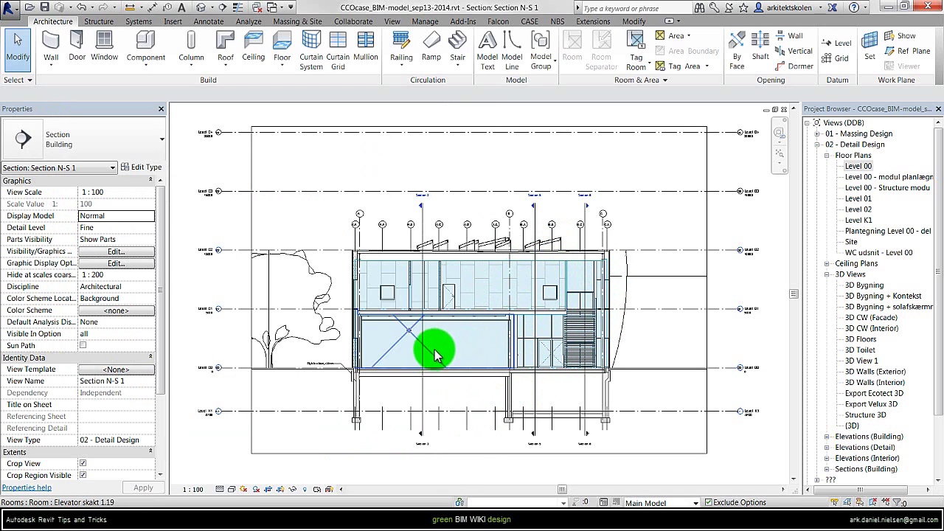
In Section N-S 1, drag the Elevator skakt room's top upward past Level 01.
{"action": "left_click", "coordinate": [431, 351]}
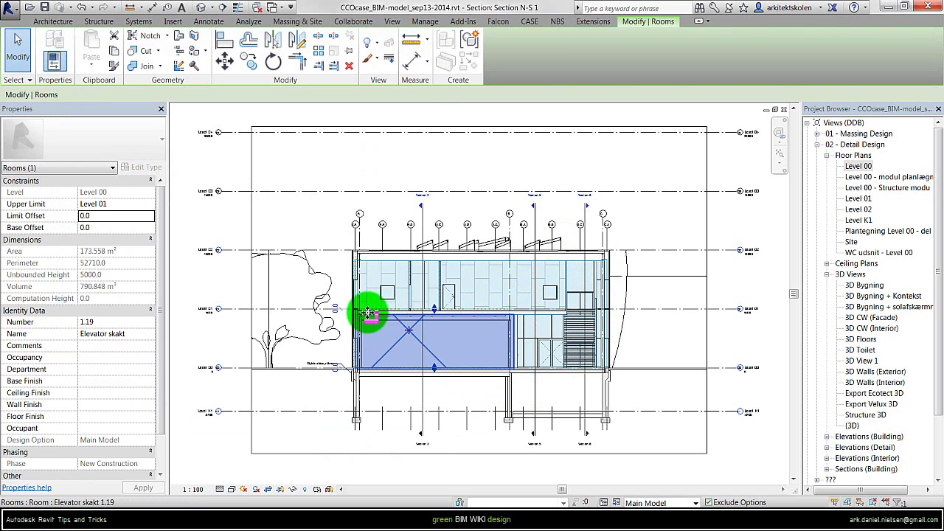
{"action": "scroll", "coordinate": [443, 340], "scroll_direction": "up", "scroll_amount": 4}
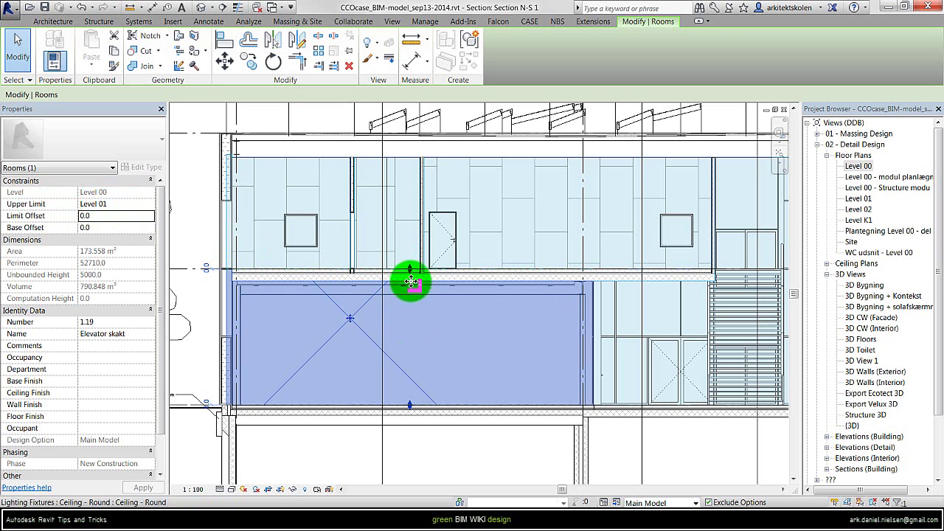
{"action": "left_click", "coordinate": [196, 158]}
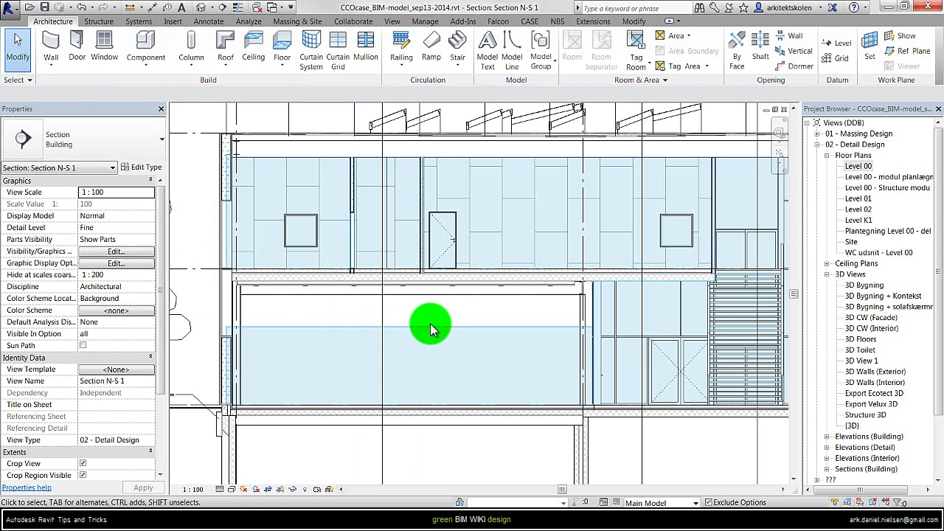
{"action": "left_click", "coordinate": [424, 332]}
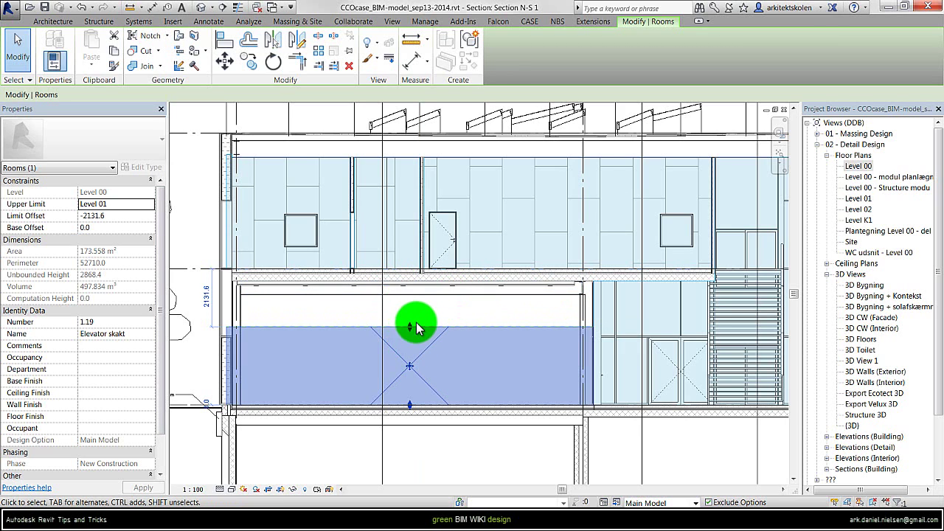
{"action": "left_click_drag", "start_coordinate": [410, 327], "coordinate": [411, 206]}
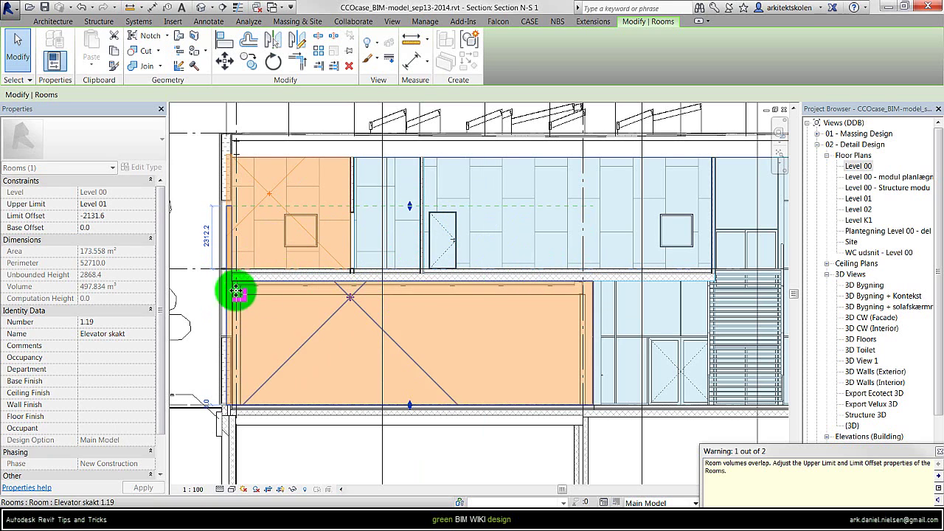
{"action": "left_click", "coordinate": [195, 221]}
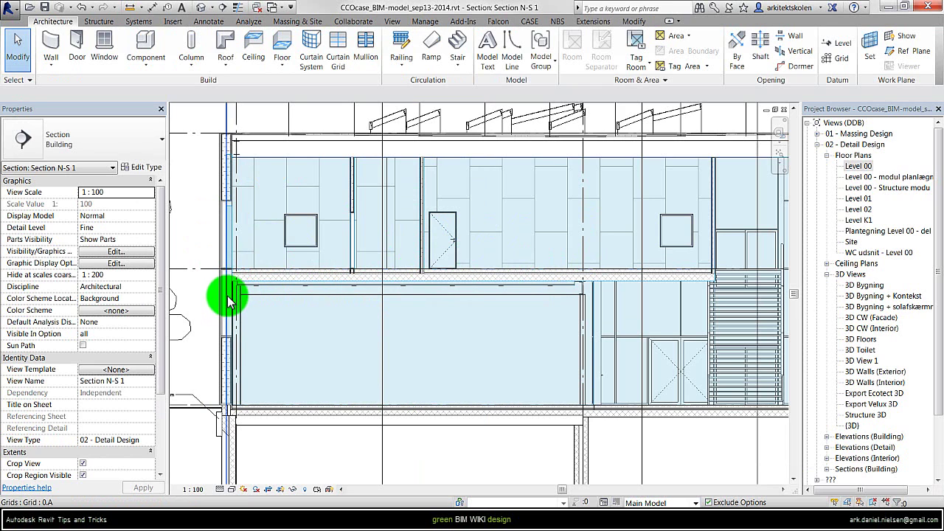
Set the Elevator skakt room's Limit Offset to 0 and inspect the compound ceiling above it.
{"action": "left_click", "coordinate": [354, 309]}
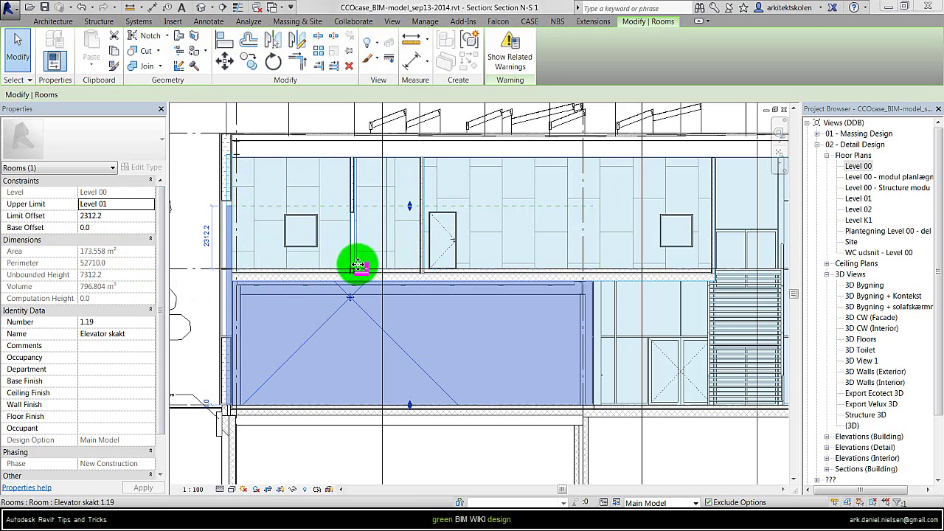
{"action": "left_click", "coordinate": [114, 215]}
{"action": "type", "text": "0"}
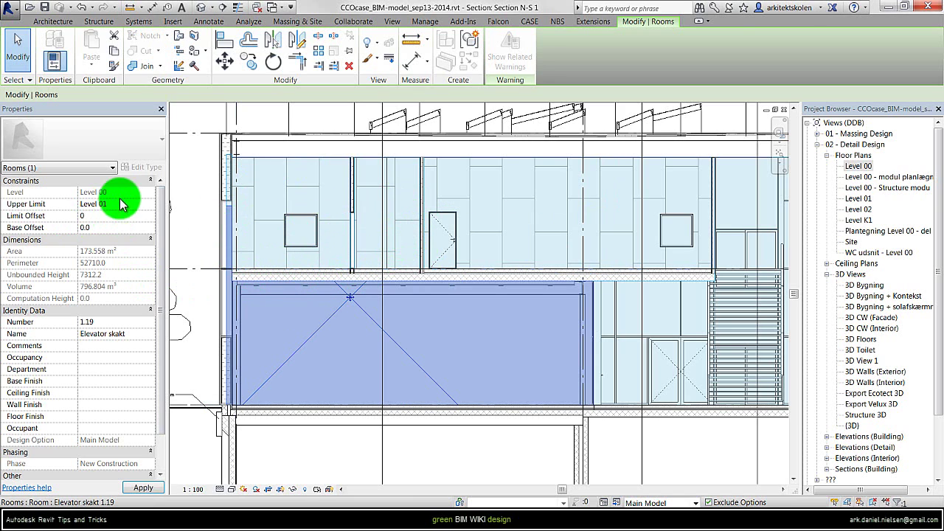
{"action": "key", "text": "Return"}
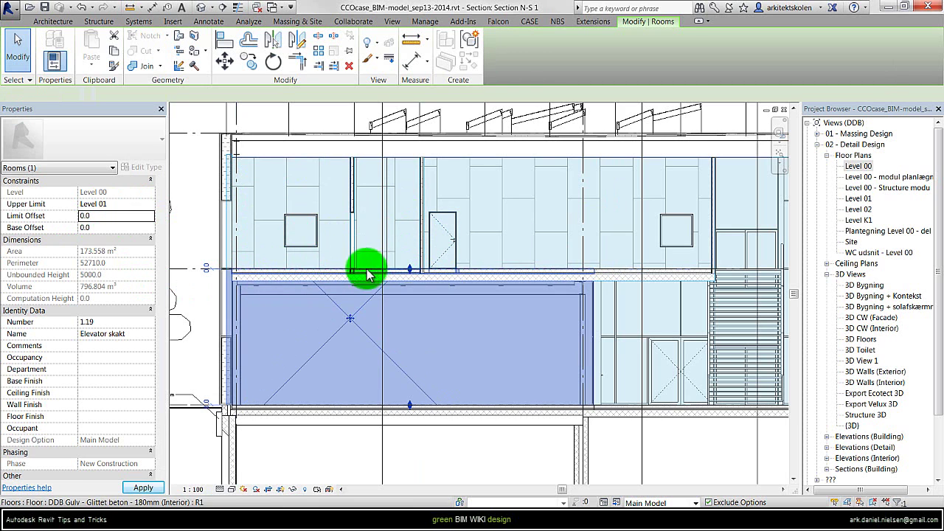
{"action": "key", "text": "Escape"}
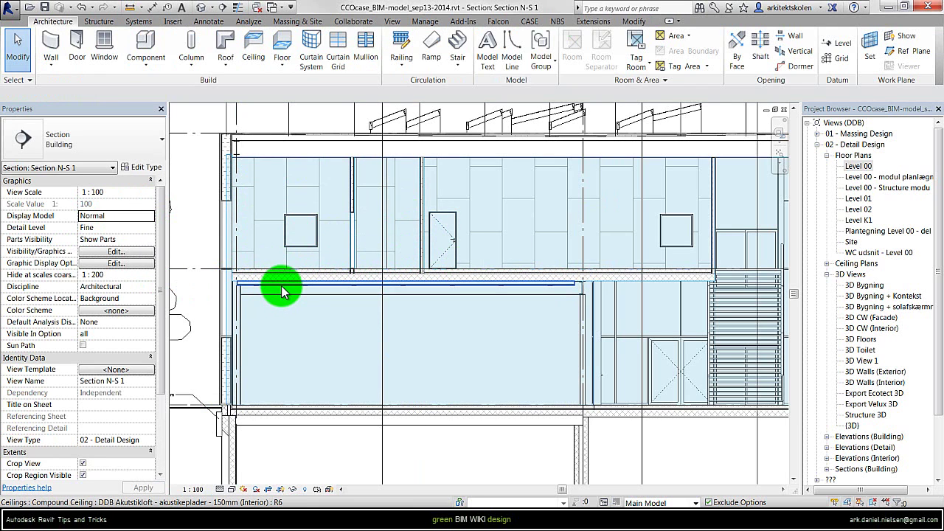
{"action": "left_click", "coordinate": [282, 285]}
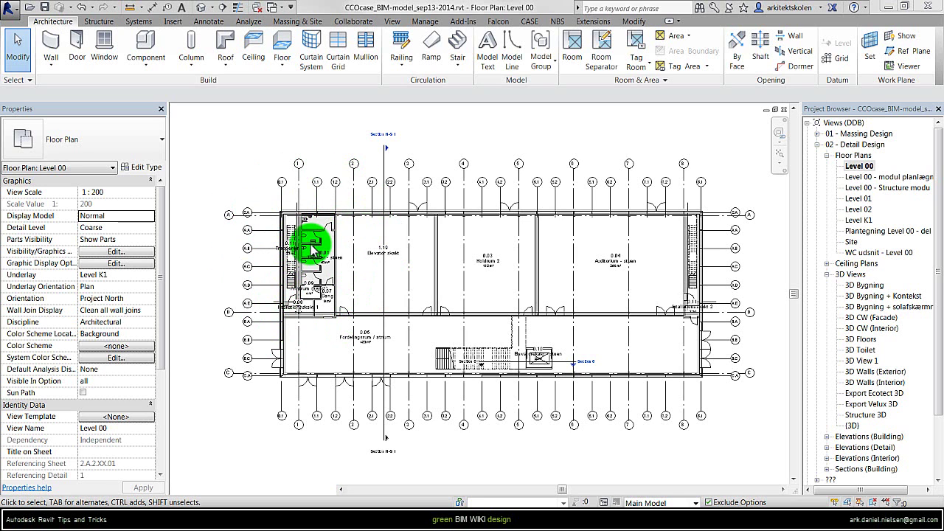
Zoom into the Level 00 plan and select the Trapperum 1 room.
{"action": "scroll", "coordinate": [313, 251], "scroll_direction": "up", "scroll_amount": 5}
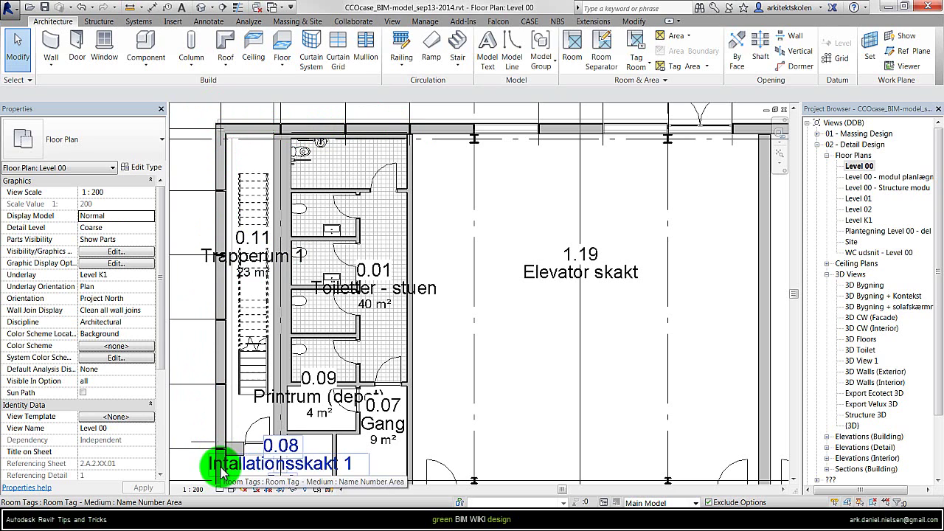
{"action": "left_click", "coordinate": [257, 285]}
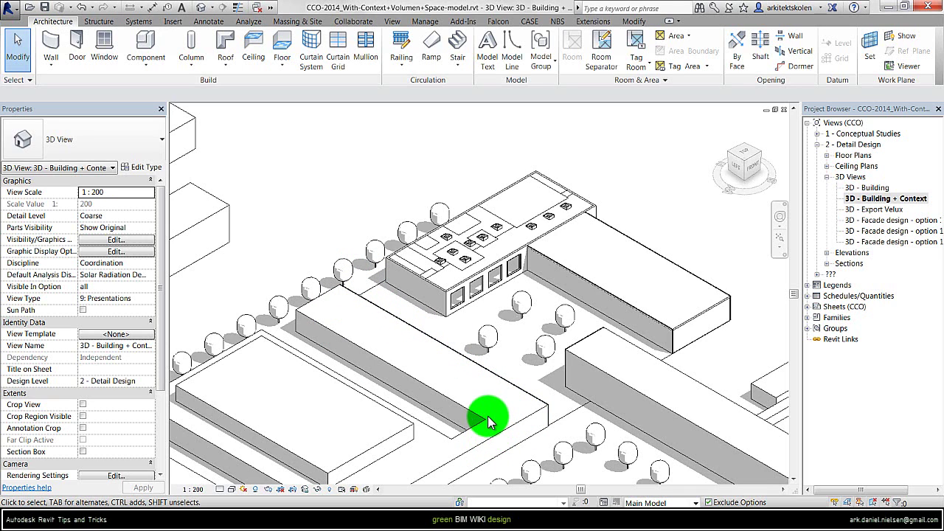
{"action": "left_click", "coordinate": [436, 343]}
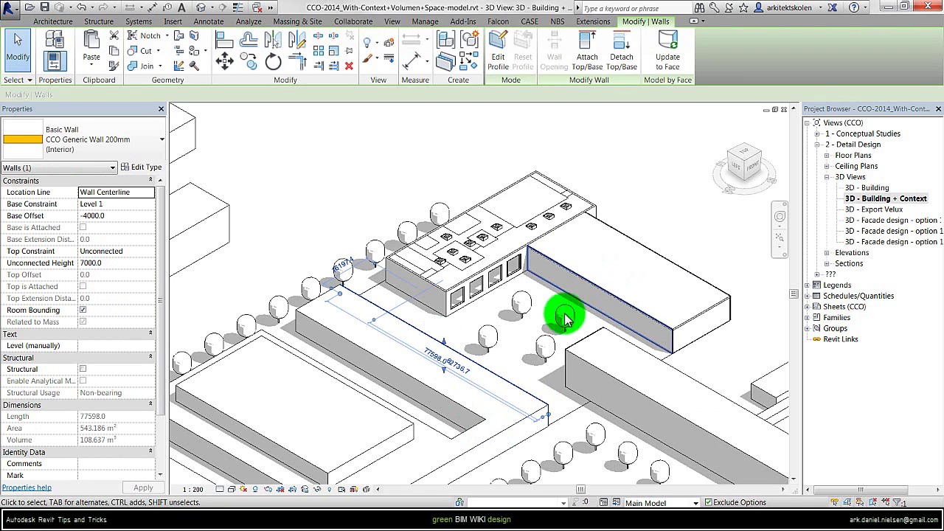
{"action": "left_click", "coordinate": [524, 358]}
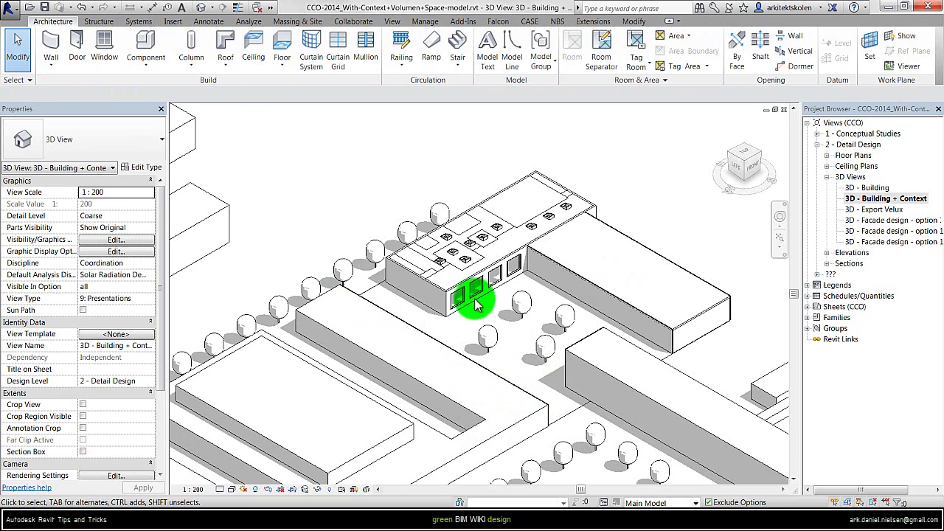
{"action": "left_click", "coordinate": [298, 22]}
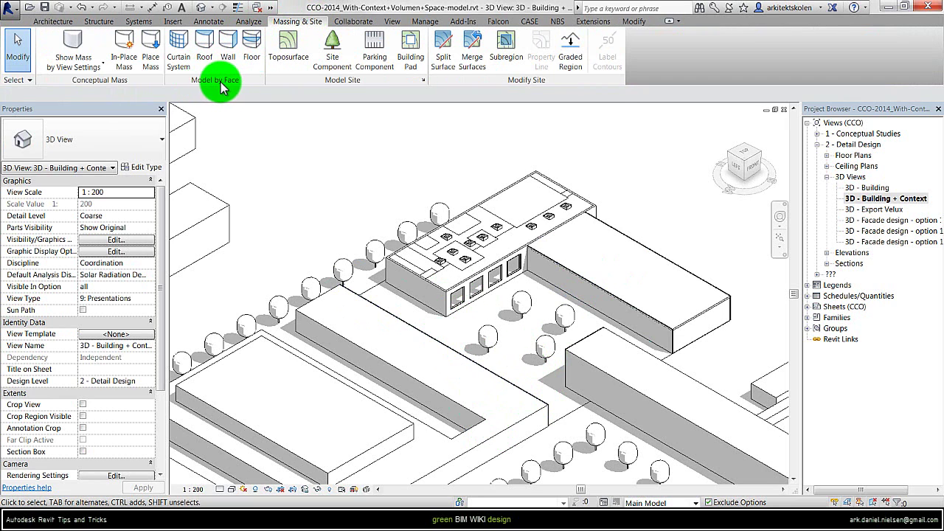
{"action": "left_click", "coordinate": [231, 39]}
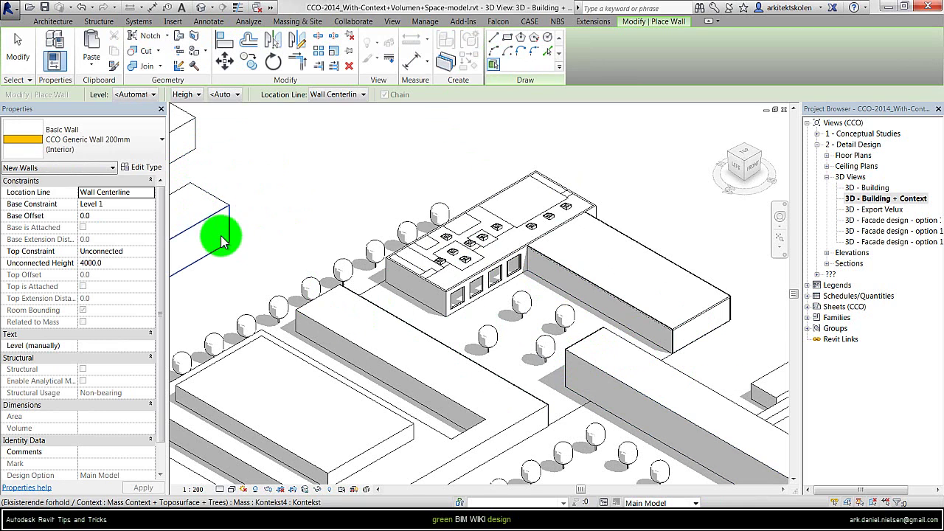
{"action": "key", "text": "Escape"}
{"action": "key", "text": "Escape"}
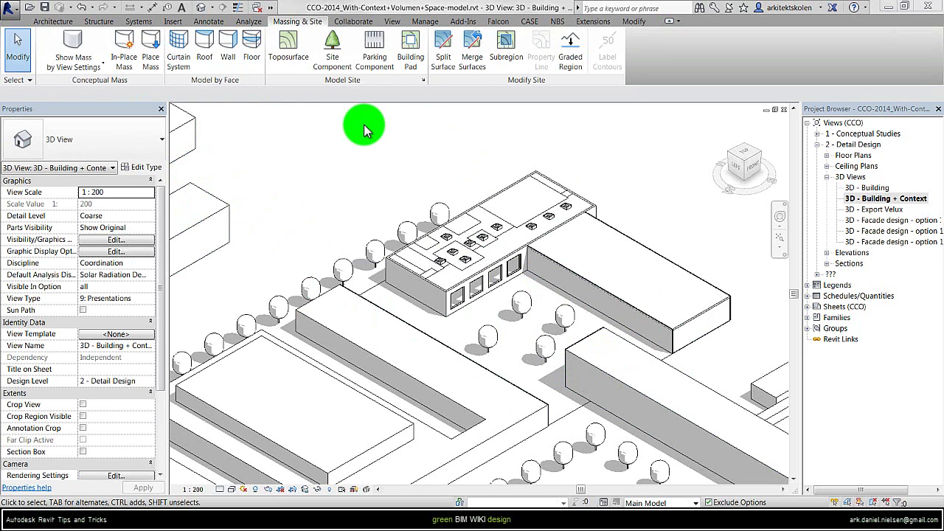
In Design Options, check Option 1 as the primary option for Facade design.
{"action": "left_click", "coordinate": [602, 502]}
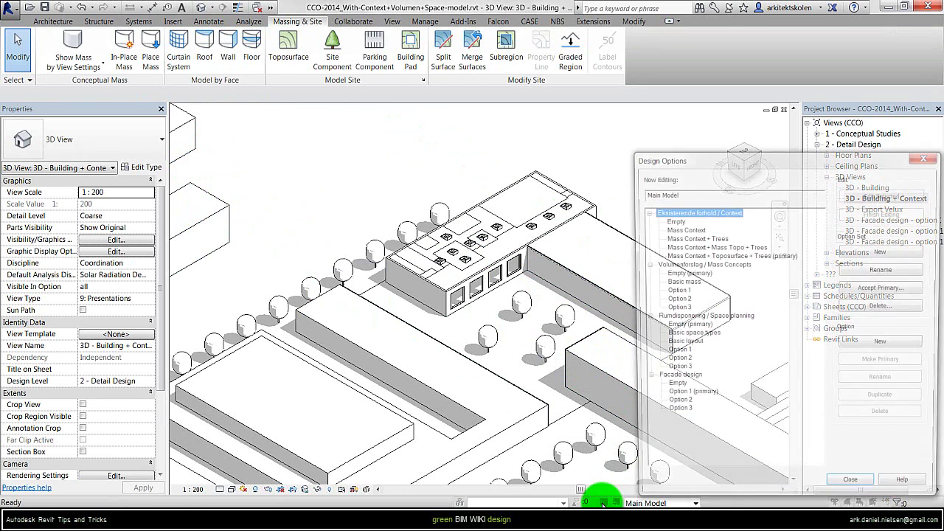
{"action": "left_click", "coordinate": [678, 397]}
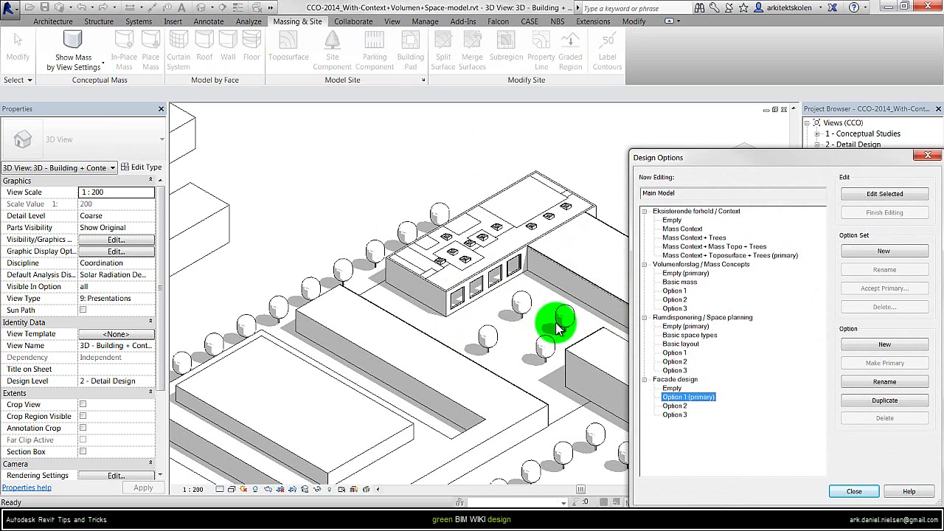